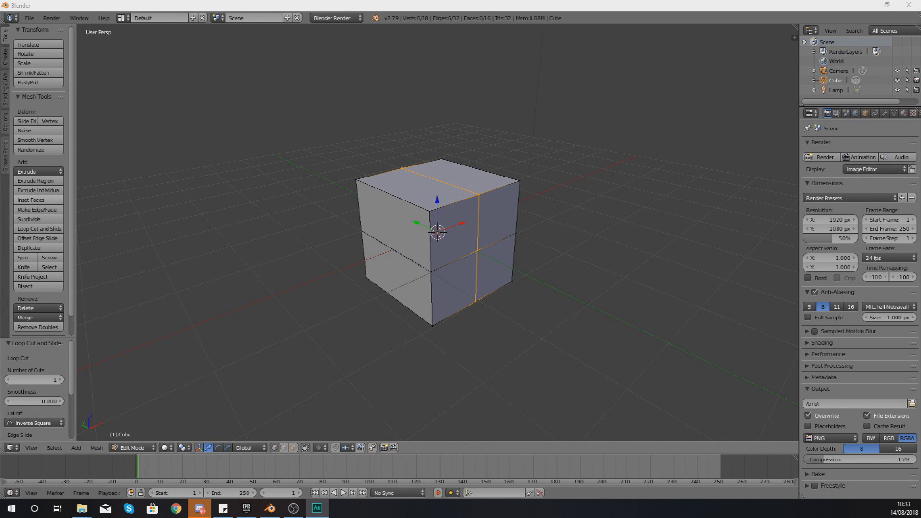
Select the cube's horizontal middle edge loop, then its vertical middle edge loop.
middle_click_drag(475, 288, 429, 270)
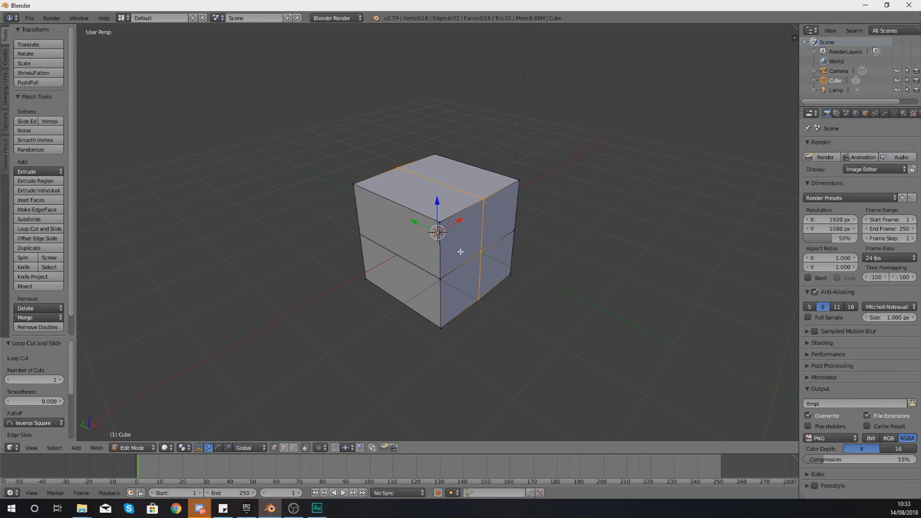
middle_click_drag(460, 251, 454, 246)
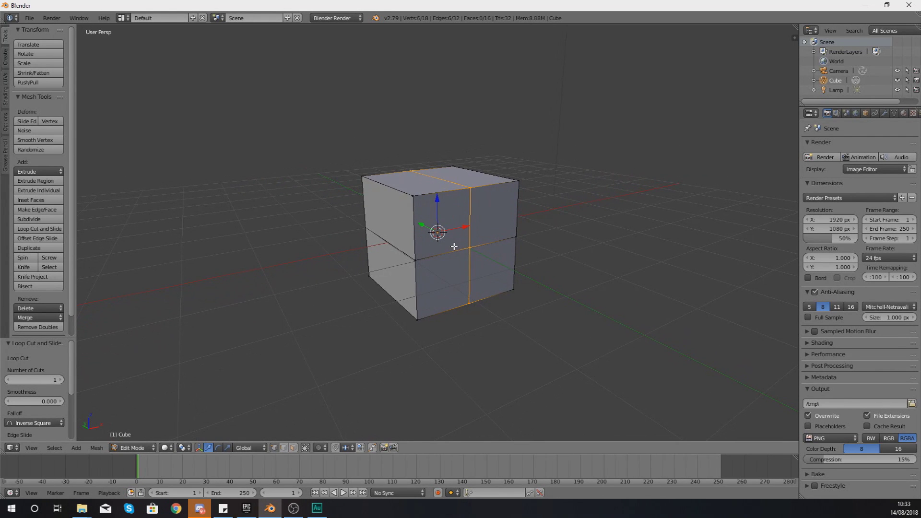
middle_click_drag(475, 244, 438, 233)
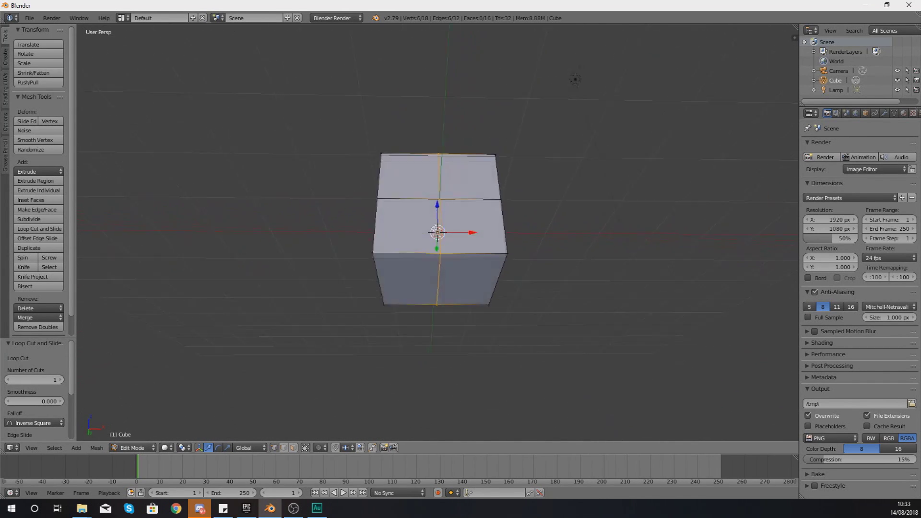
middle_click_drag(430, 278, 434, 323)
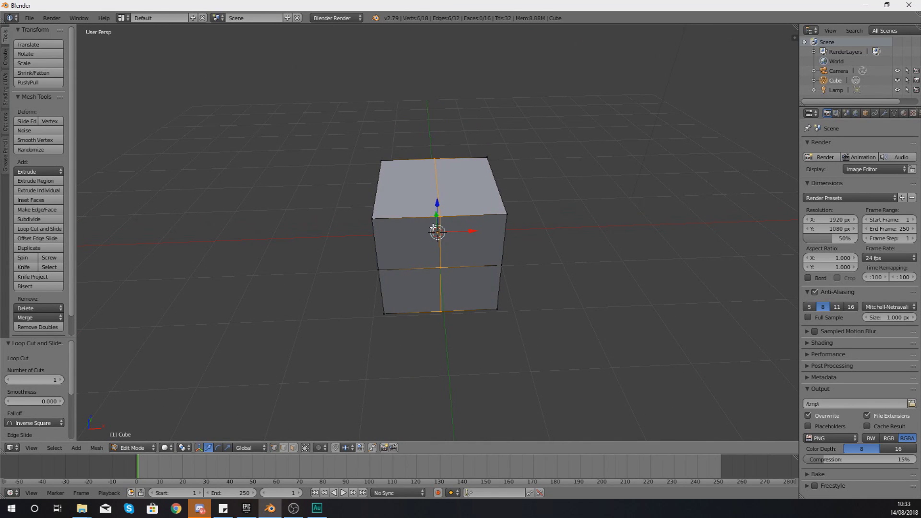
middle_click_drag(436, 231, 455, 229)
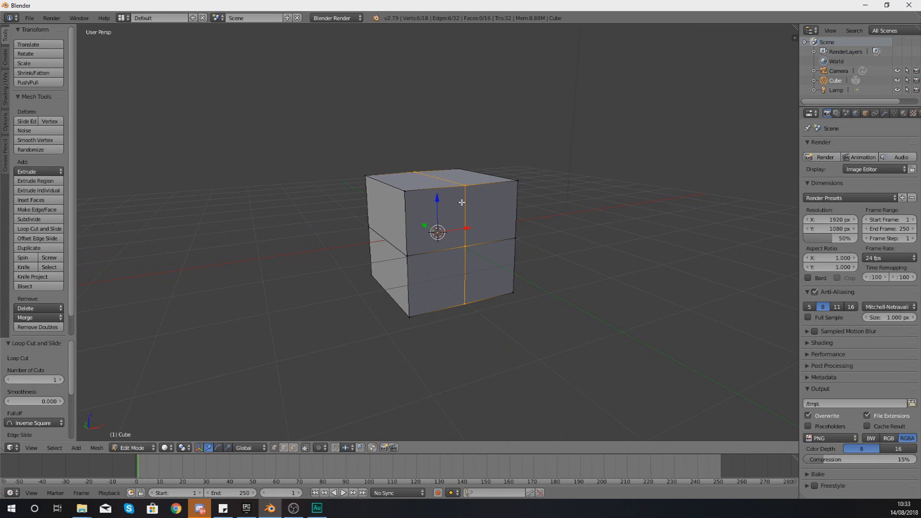
middle_click_drag(462, 222, 528, 312)
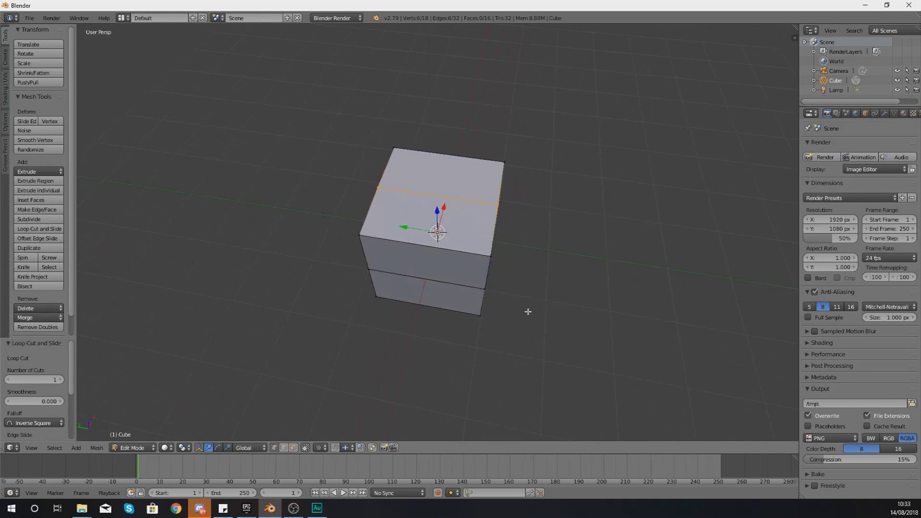
middle_click_drag(384, 188, 408, 201)
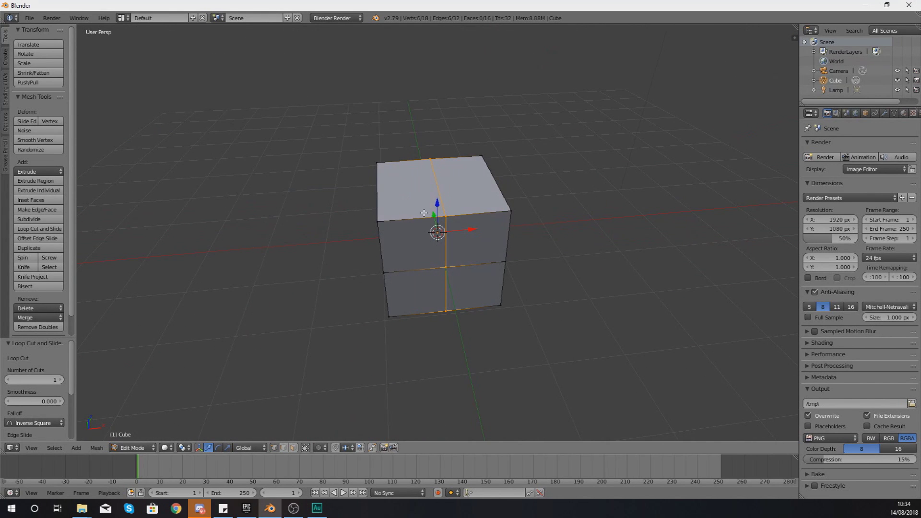
middle_click_drag(370, 227, 522, 254)
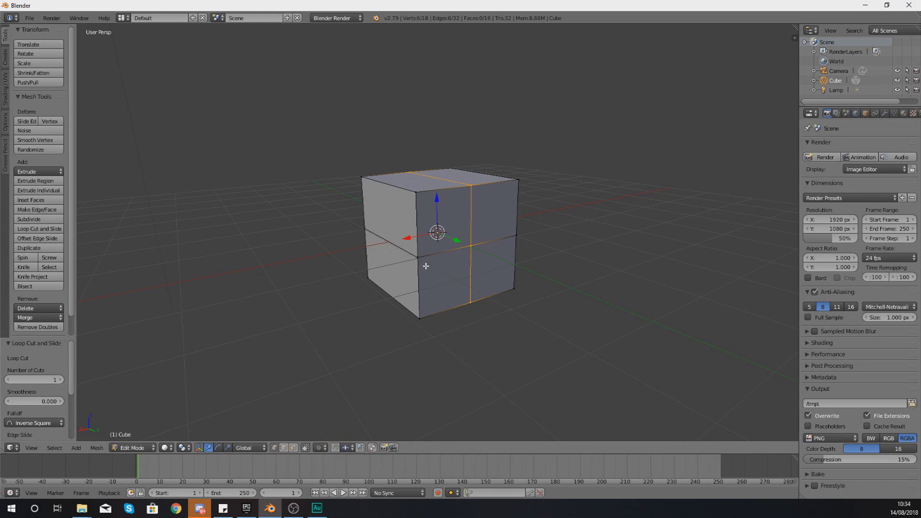
right_click(423, 257, "alt")
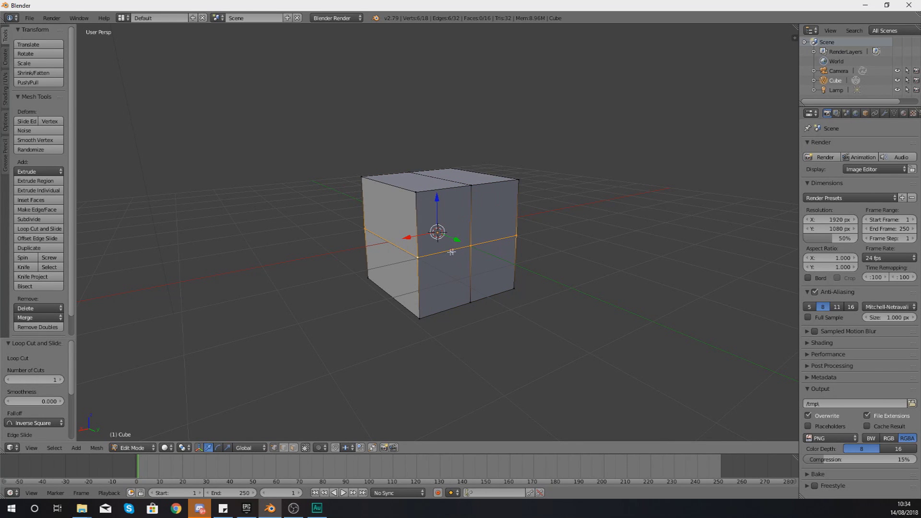
mouse_move(508, 237)
middle_mouse_down()
mouse_move(294, 251)
mouse_move(496, 245)
middle_mouse_up()
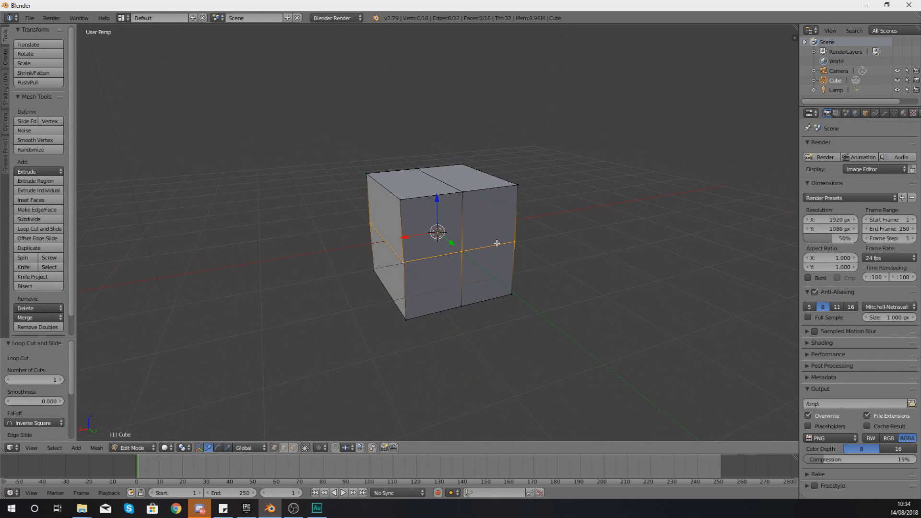
right_click(461, 217, "alt")
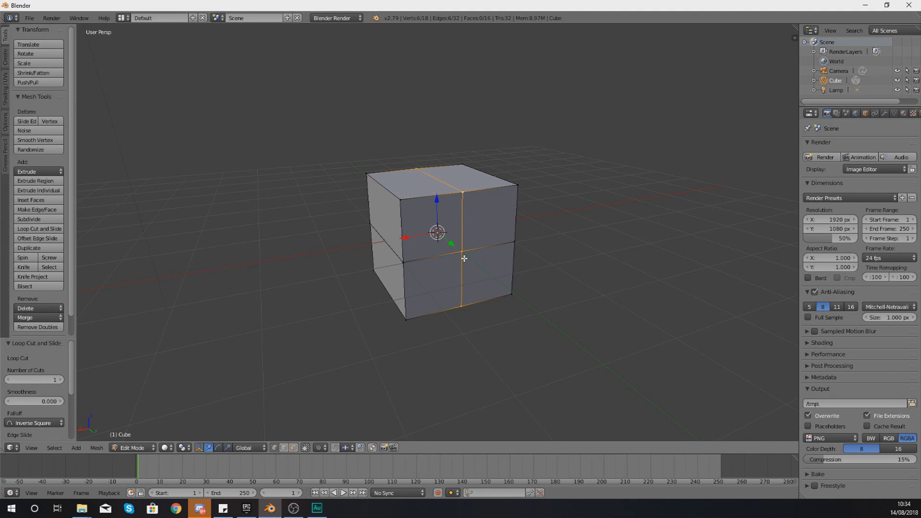
Select the front-face centre vertex, then the middle vertex of the top front edge.
middle_click_drag(461, 255, 465, 251)
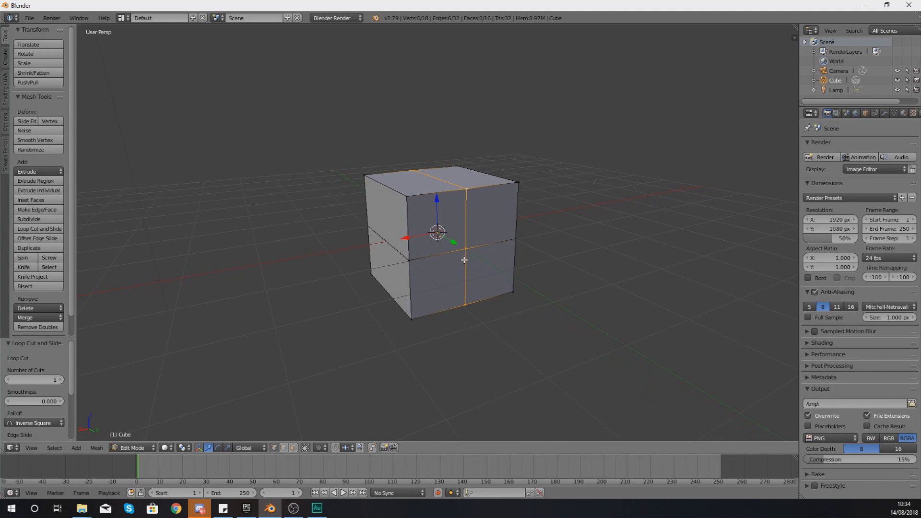
right_click(465, 257)
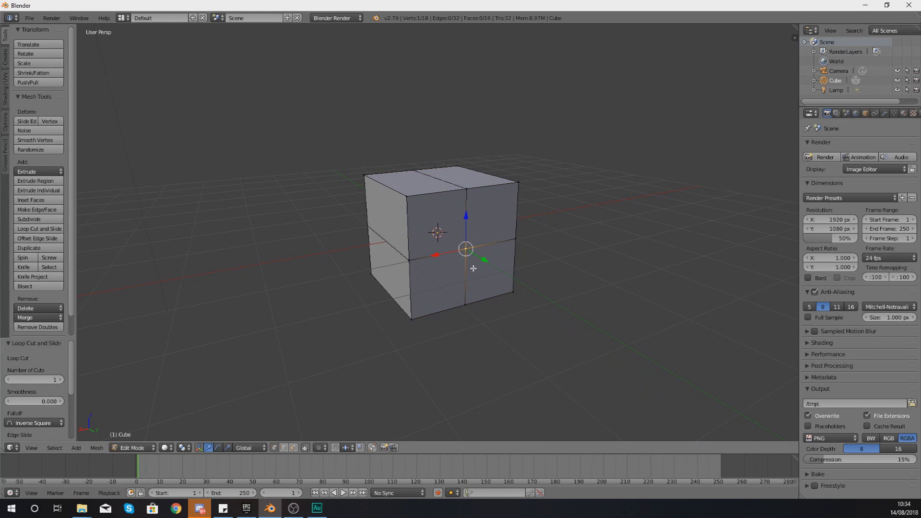
middle_click_drag(473, 267, 433, 288)
right_click(429, 229)
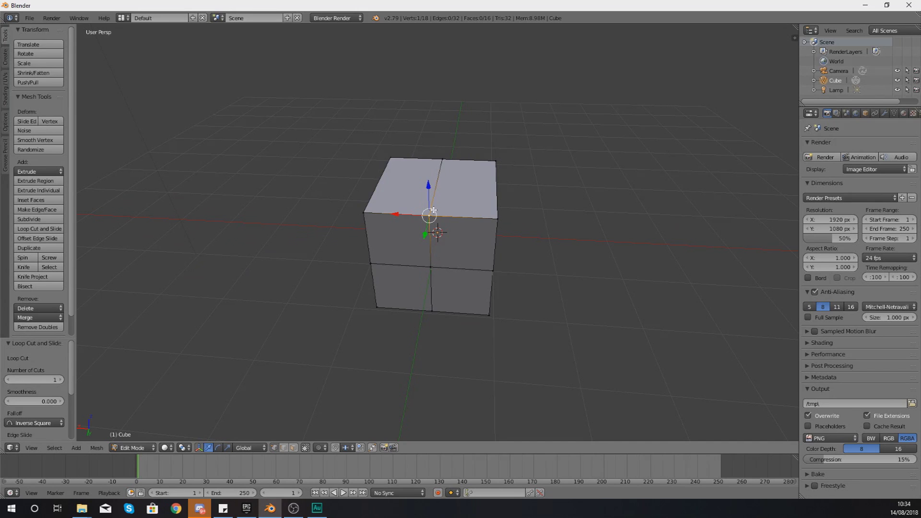
key("Tab")
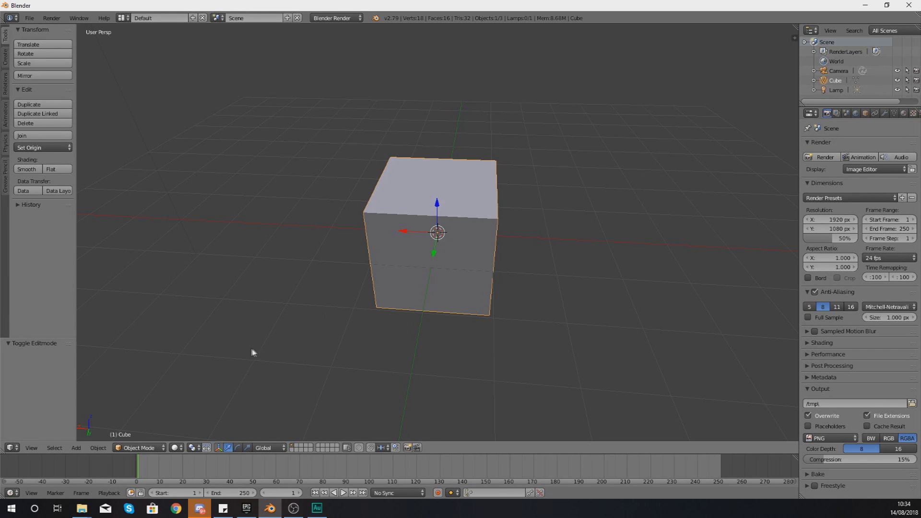
key("Tab")
middle_click_drag(416, 291, 475, 279)
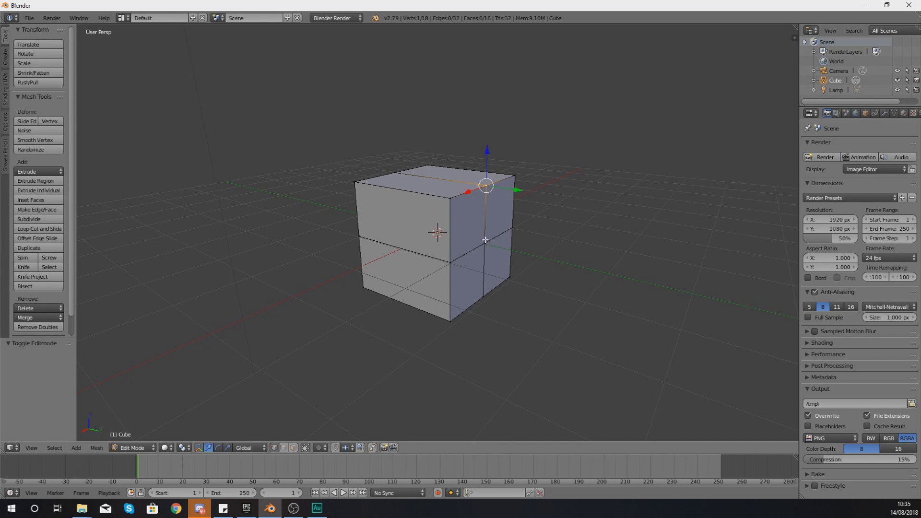
middle_click_drag(469, 249, 518, 256)
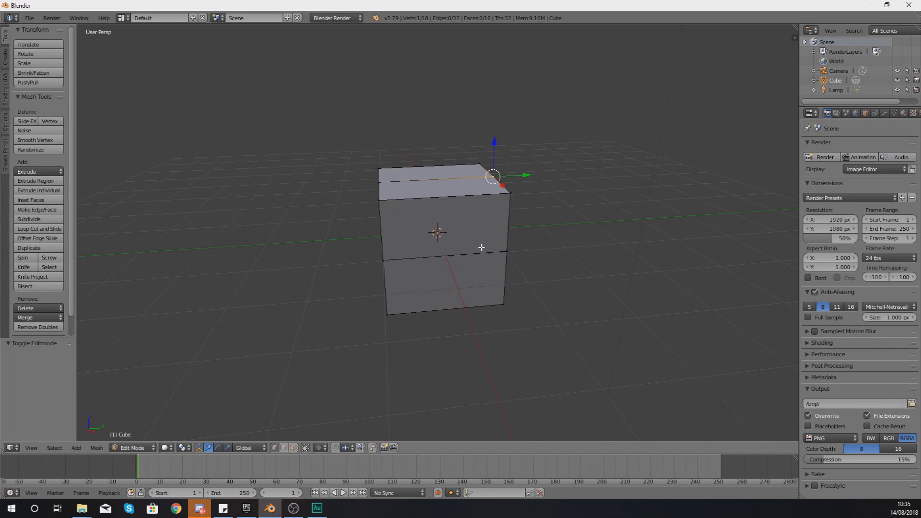
Dismiss the Ctrl+E edge menu unchanged and start a new loop cut with Ctrl+R.
key("ctrl+e")
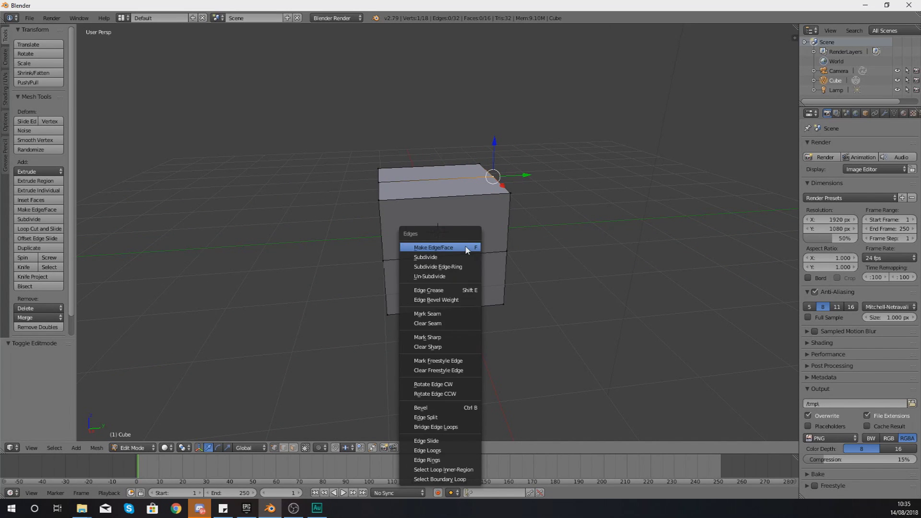
key("Escape")
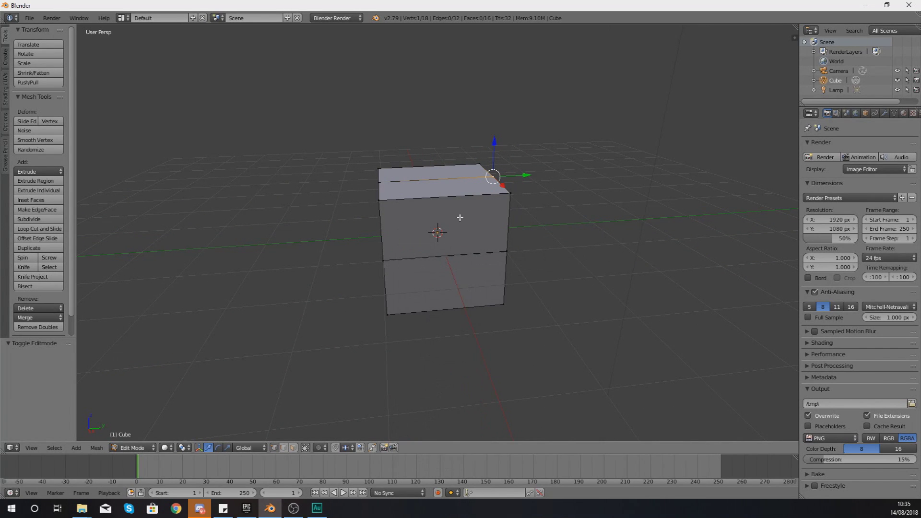
key("ctrl+r")
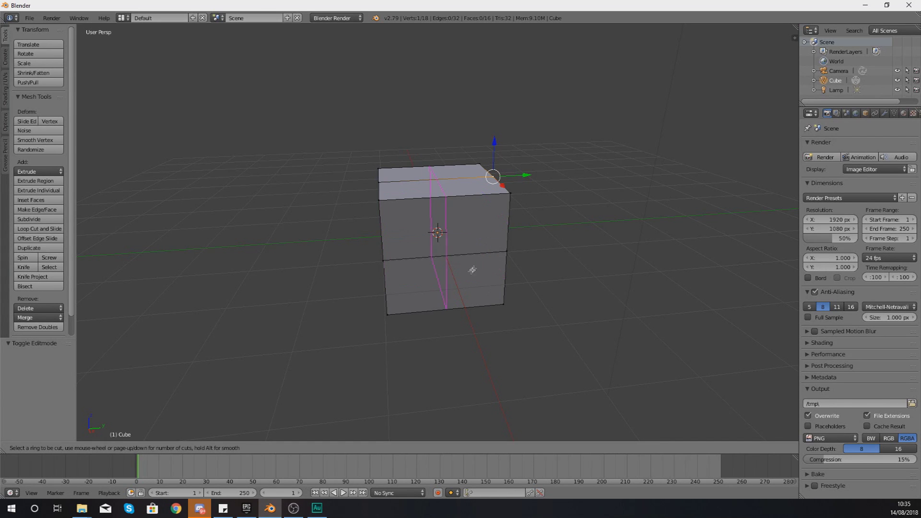
Place the vertical loop cut and slide it left of the front face's centre.
left_click(446, 261)
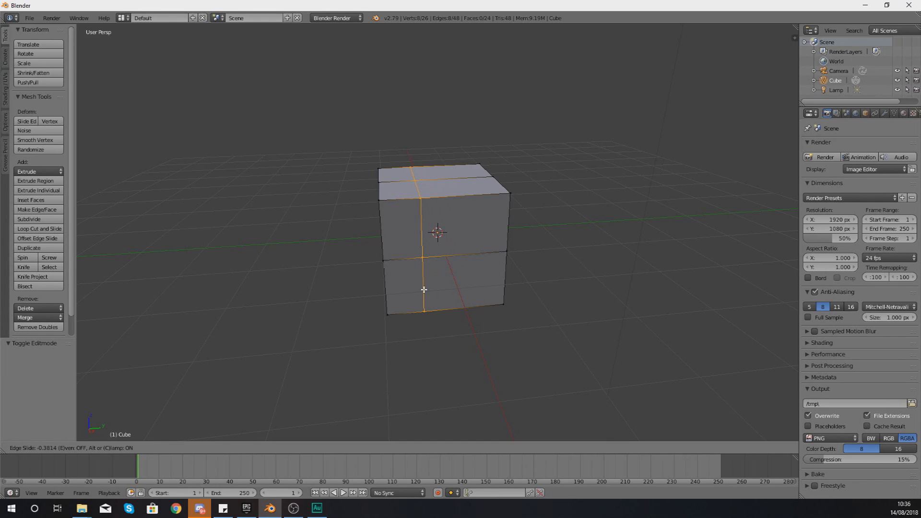
left_click(424, 289)
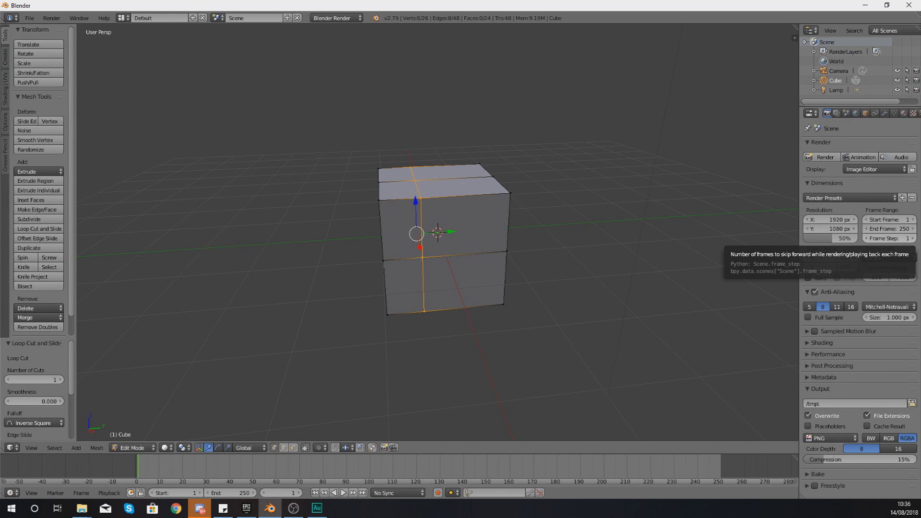
Slide the vertical front-face edge loop leftward to an Edge Slide factor of 0.475.
middle_click_drag(416, 288, 519, 292)
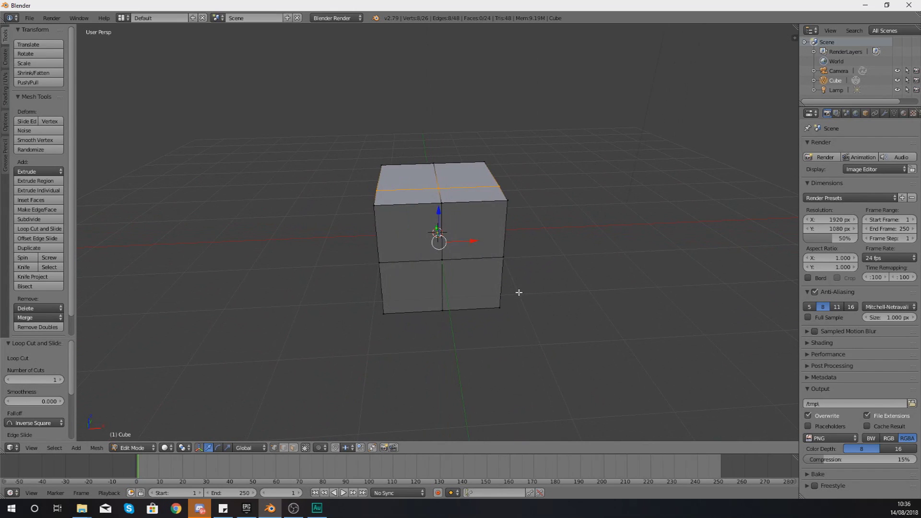
right_click(441, 277, "alt")
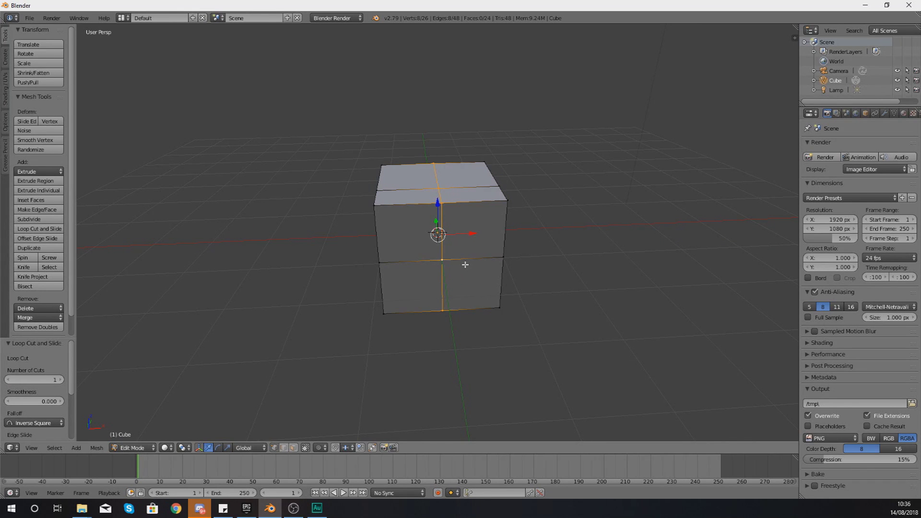
key("g")
key("g")
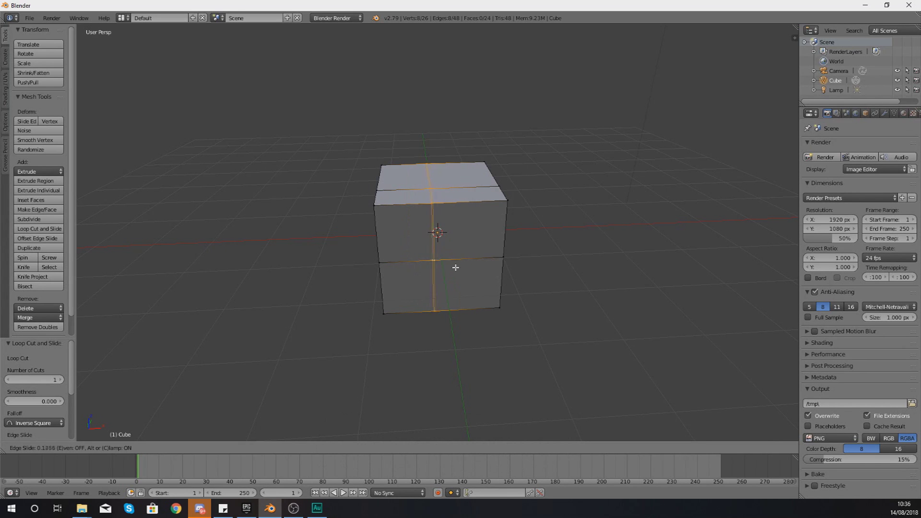
left_click(432, 270)
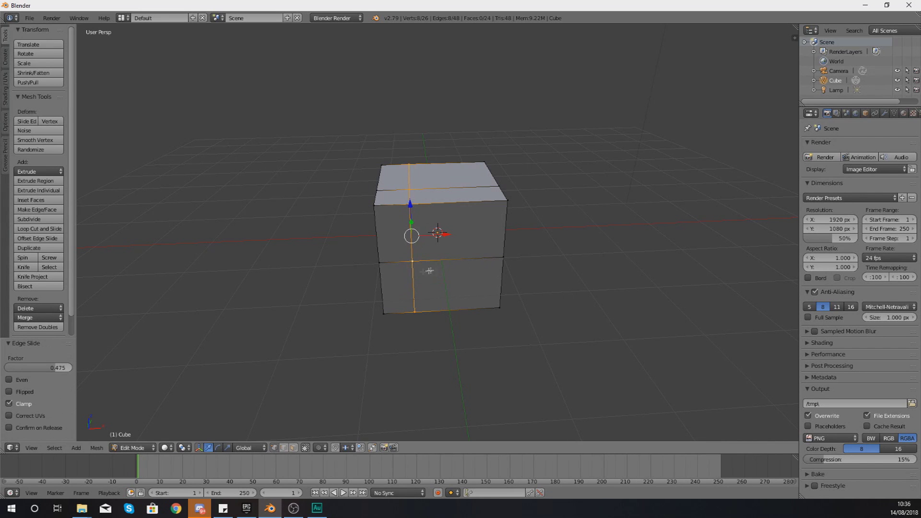
middle_click_drag(428, 271, 514, 272)
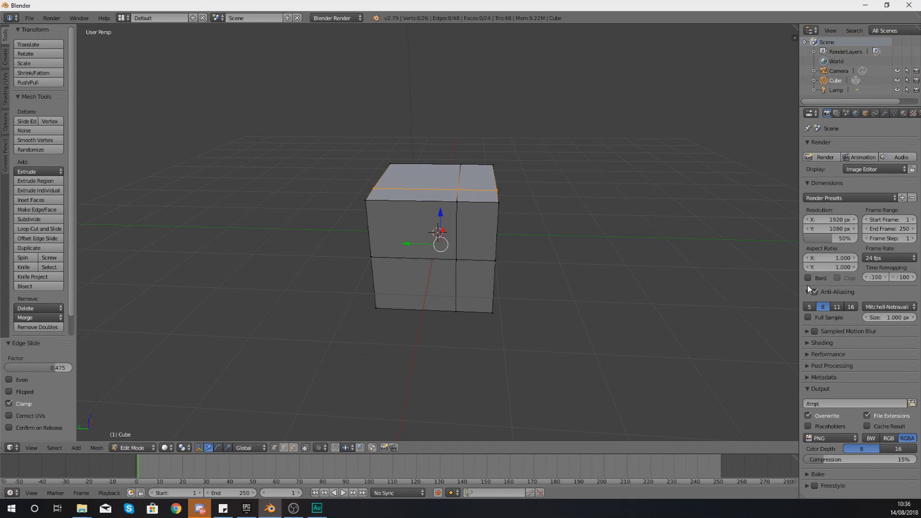
middle_click_drag(450, 301, 584, 303)
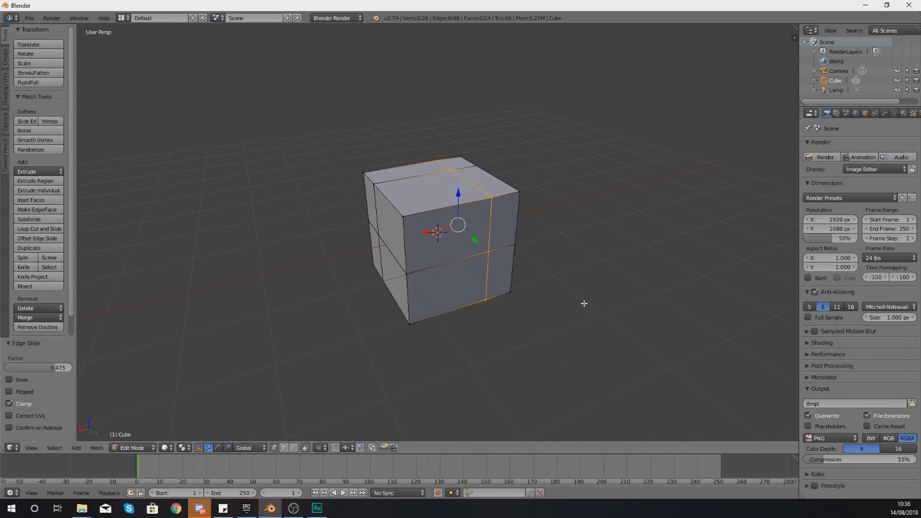